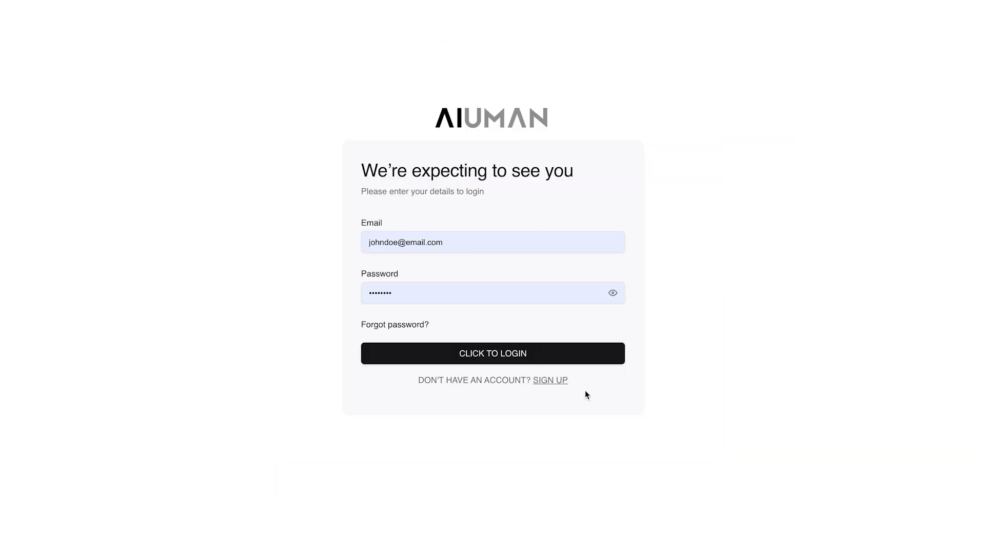
# - Log in to the Aiuman account using the entered email and password
pyautogui.click(495, 353)
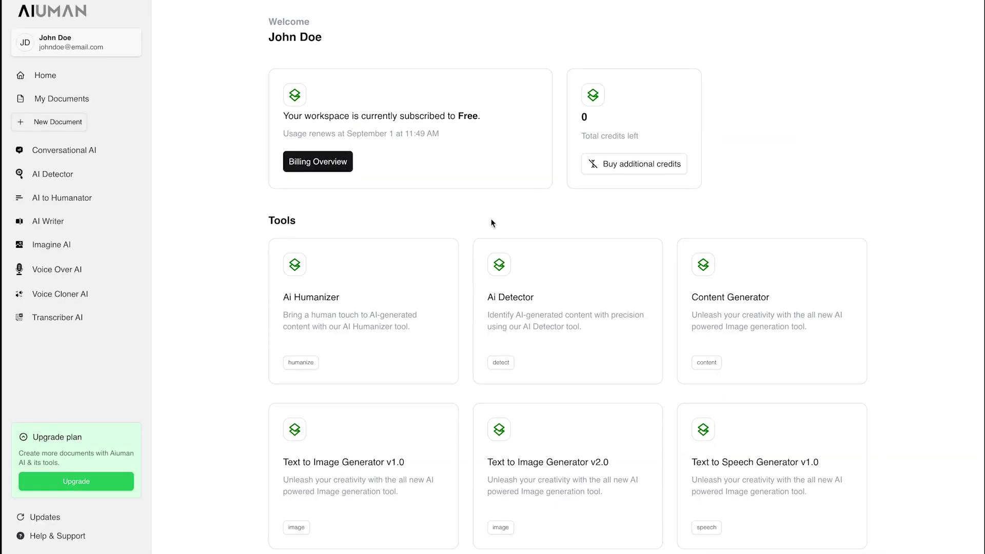
# - Glance over the dashboard's Tools grid, then open the AI Detector with its empty text box
pyautogui.scroll(-4, 493, 222)
pyautogui.scroll(4, 493, 221)
pyautogui.click(63, 181)
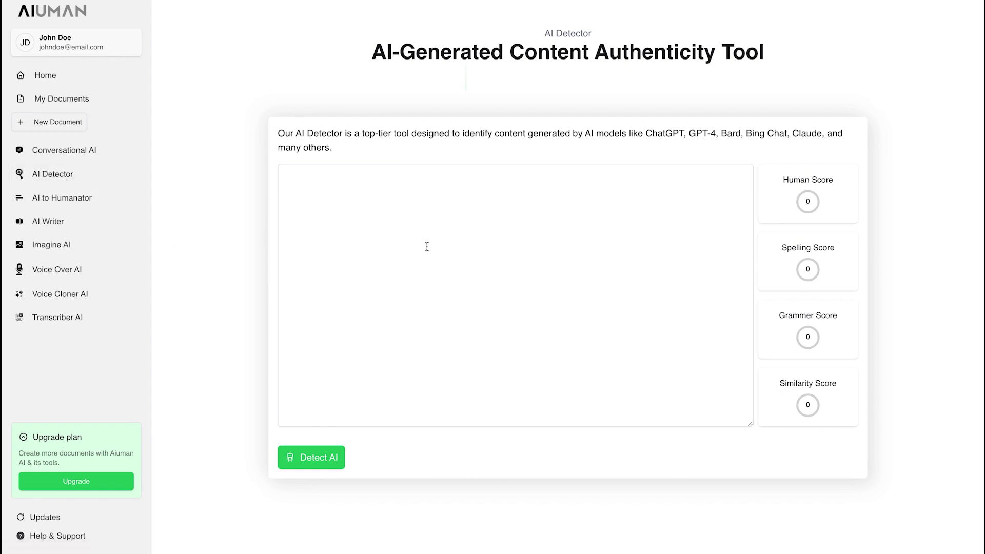
# - Ask ChatGPT to 'write an promotional email for probiotic products' and select the whole reply
pyautogui.hotkey('ctrl', 'Right')
pyautogui.write('wri')
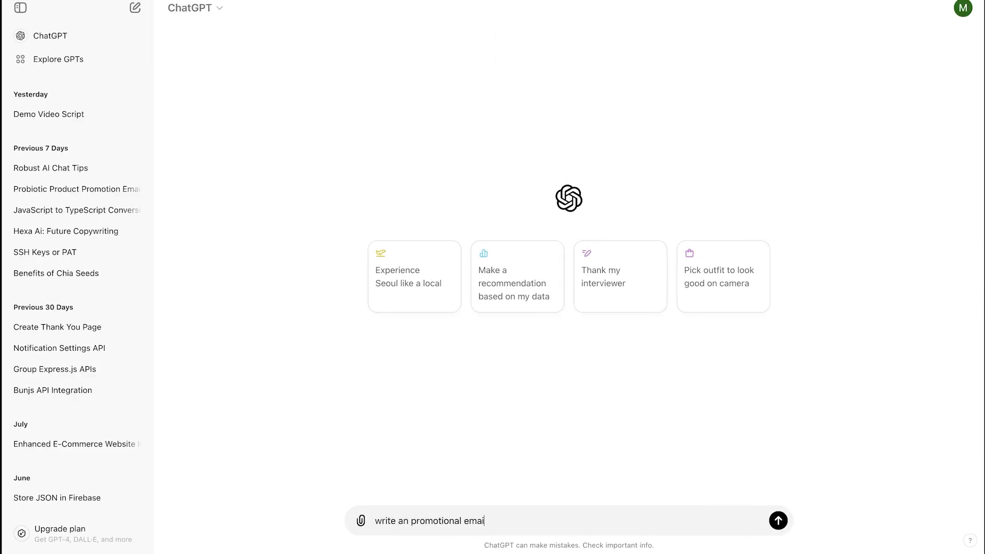
pyautogui.write('te an promotional email for probiotic products')
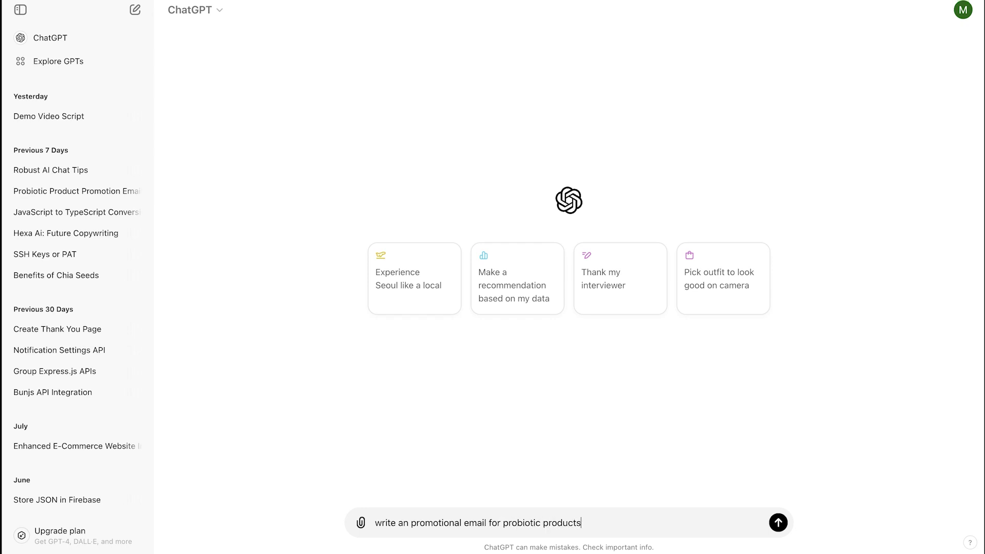
pyautogui.press('Return')
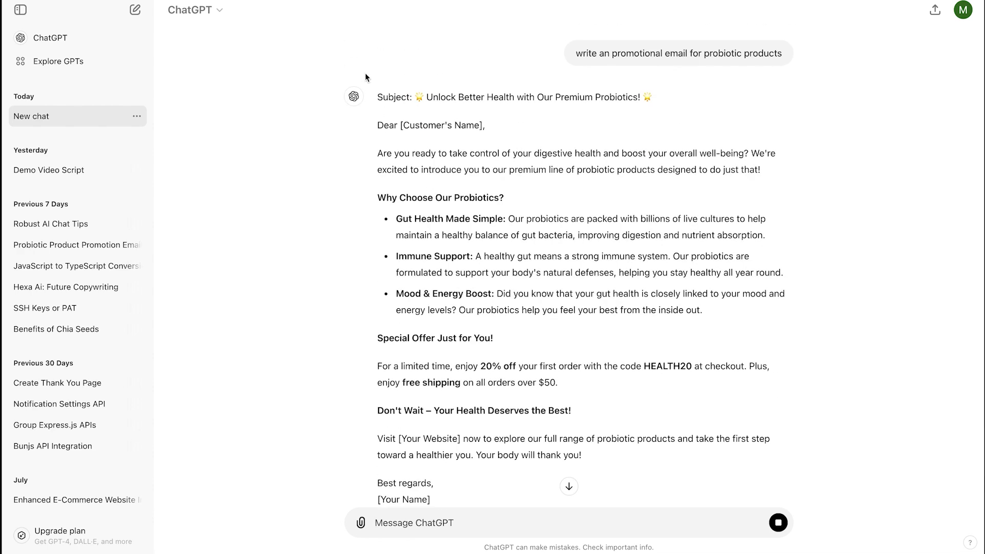
pyautogui.moveTo(377, 98); pyautogui.dragTo(688, 429)
pyautogui.scroll(-3, 632, 417)
# - Run AI detection on the pasted probiotic email, which scores only 10 for Human
pyautogui.hotkey('ctrl', 'Left')
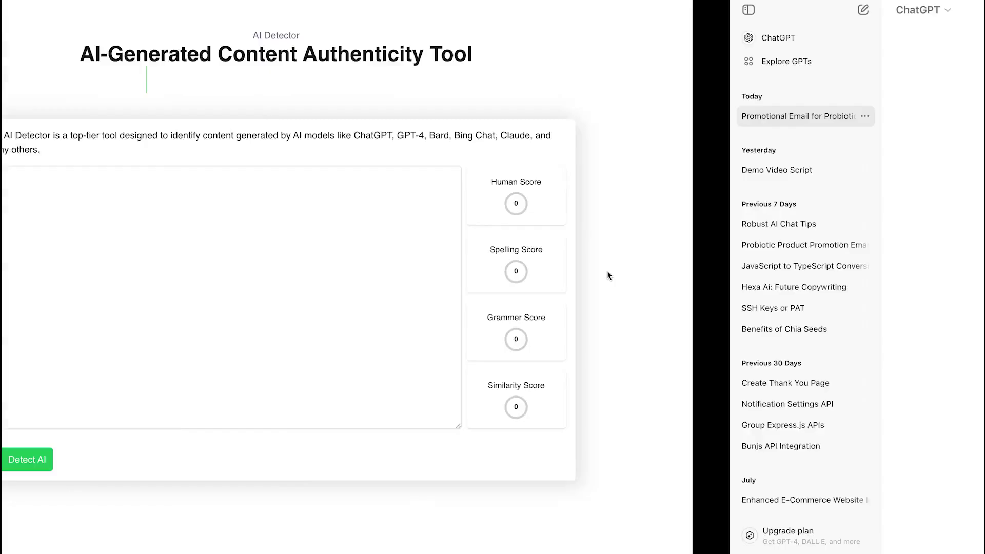
pyautogui.click(382, 190)
pyautogui.hotkey('ctrl', 'v')
pyautogui.click(311, 459)
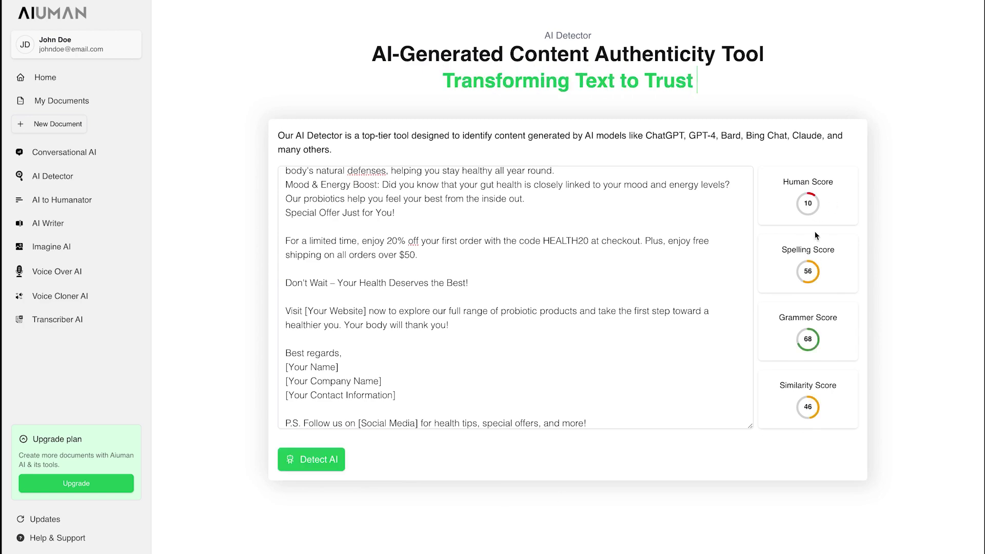
pyautogui.scroll(-1, 554, 272)
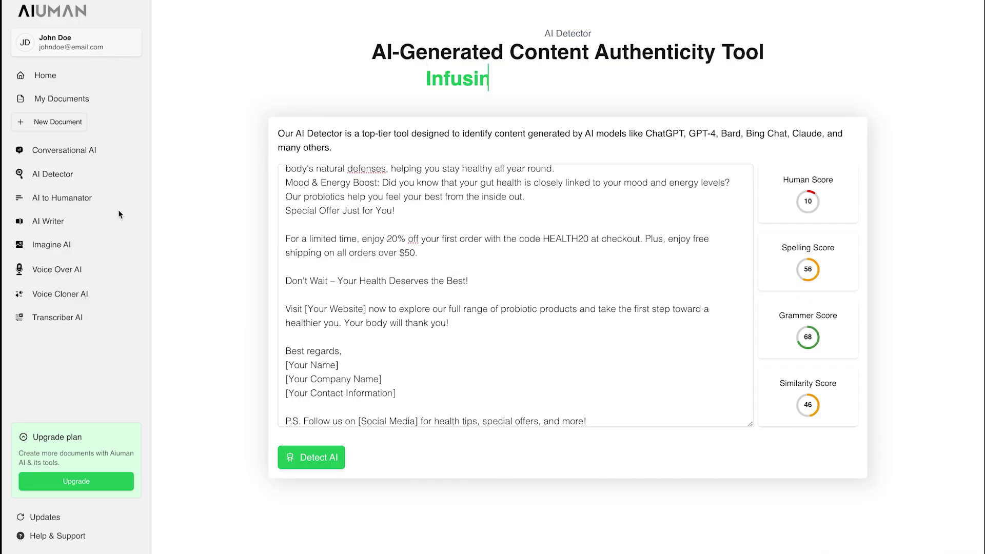
pyautogui.click(76, 204)
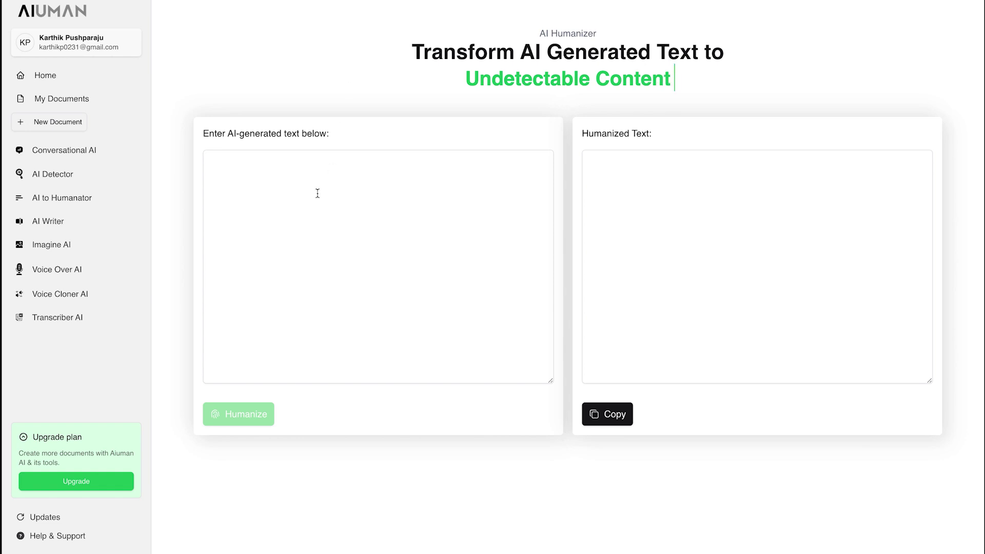
# - Humanize the pasted probiotic email to a 94 Human Score and select the rewritten output
pyautogui.click(270, 174)
pyautogui.hotkey('ctrl', 'v')
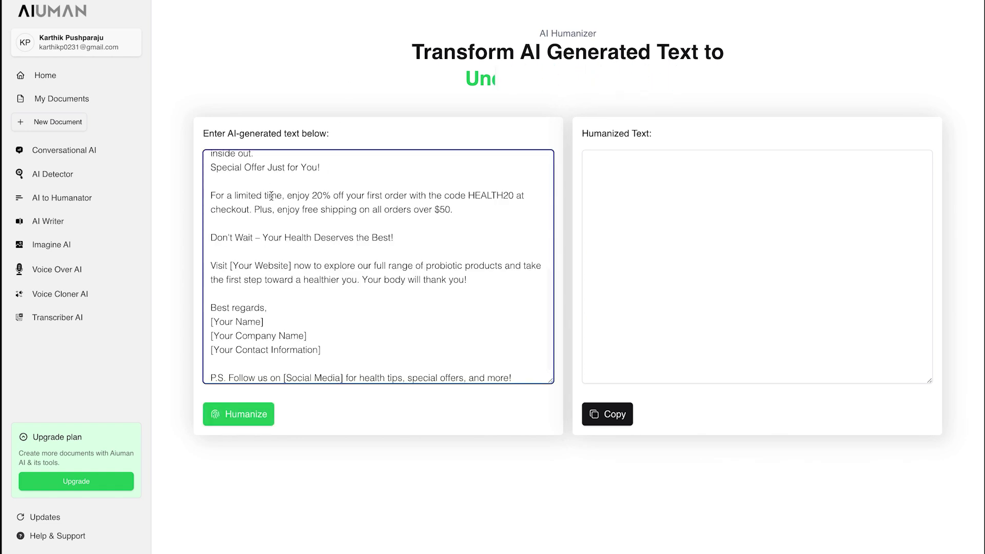
pyautogui.click(248, 415)
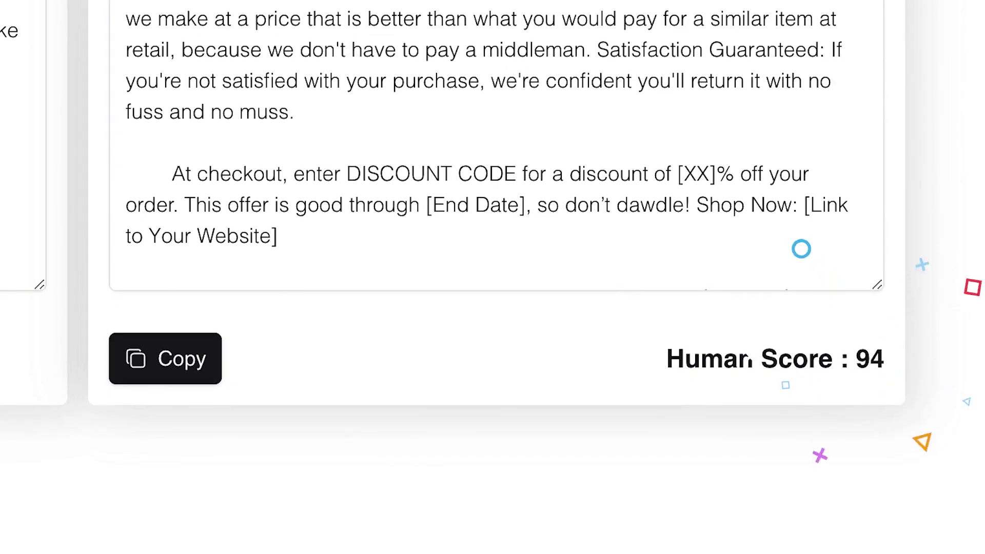
pyautogui.click(887, 362)
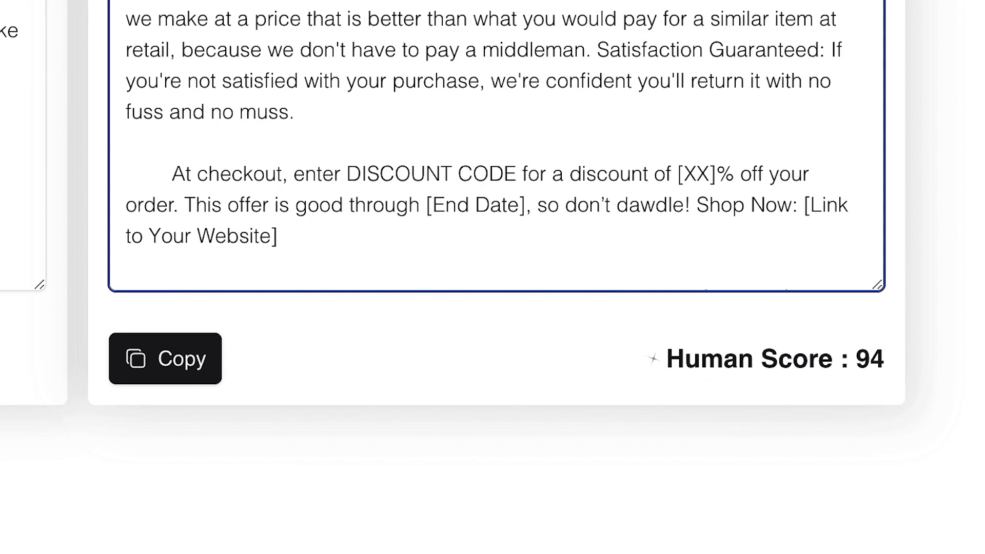
pyautogui.hotkey('ctrl', 'a')
pyautogui.hotkey('ctrl', 'c')
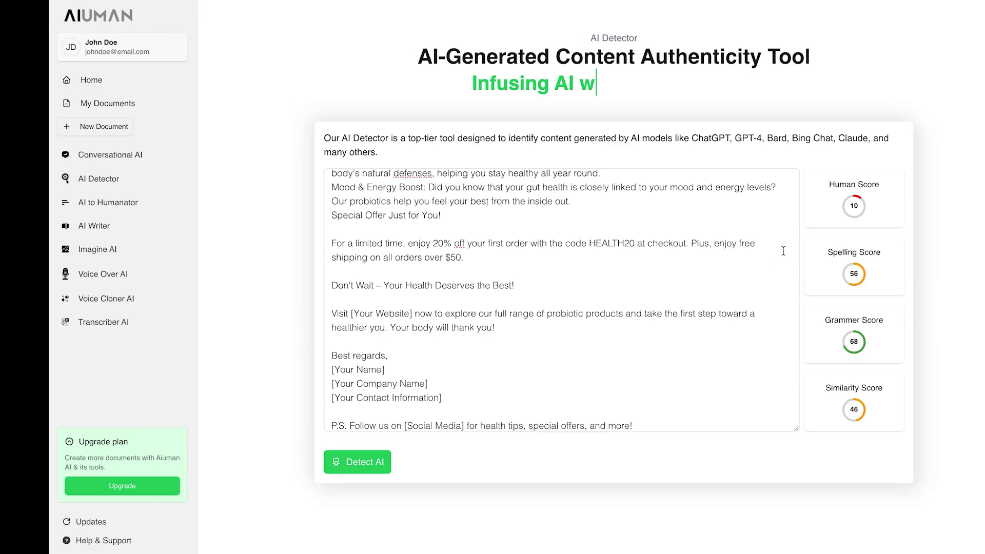
# - Replace the detector text with the humanized email: 94 Human, 87 Spelling, 82 Grammer, 69 Similarity
pyautogui.click(517, 303)
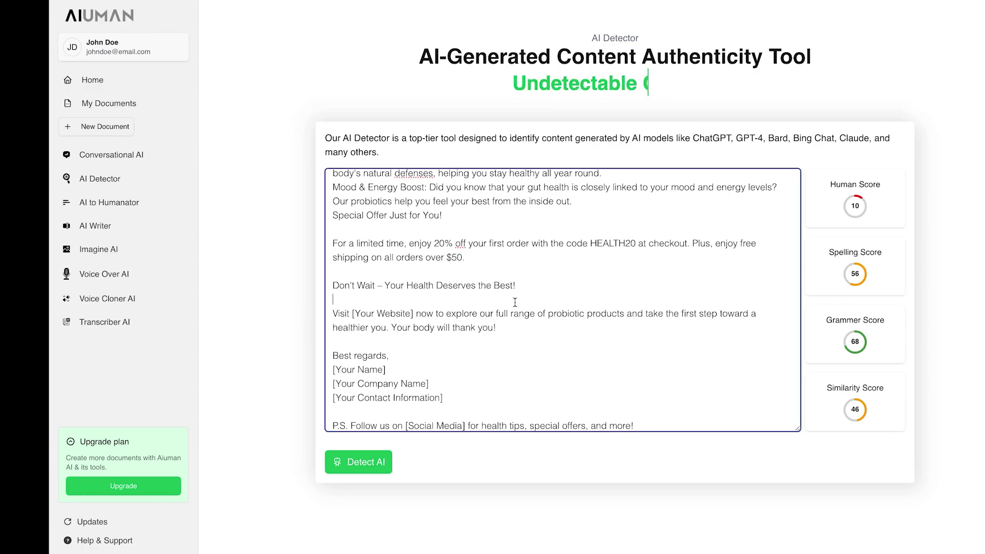
pyautogui.hotkey('ctrl', 'a')
pyautogui.press('BackSpace')
pyautogui.hotkey('ctrl', 'v')
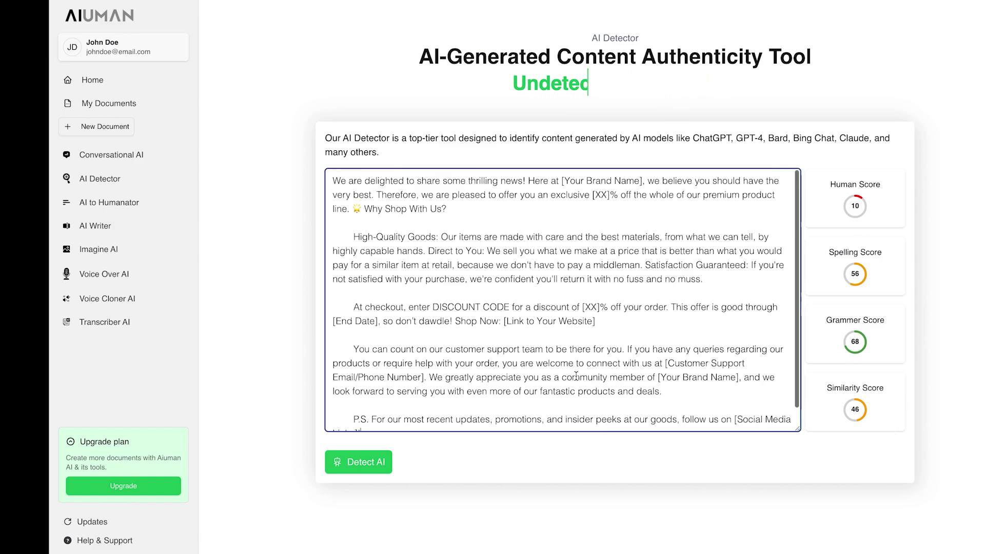
pyautogui.click(359, 462)
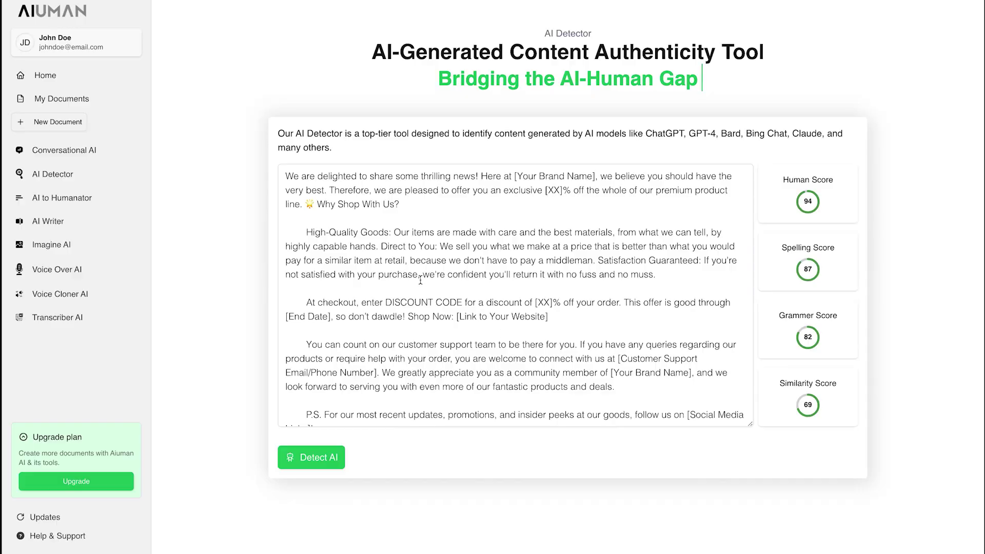
# - Browse the AI Writer template gallery and start a new Content Generator document
pyautogui.click(57, 223)
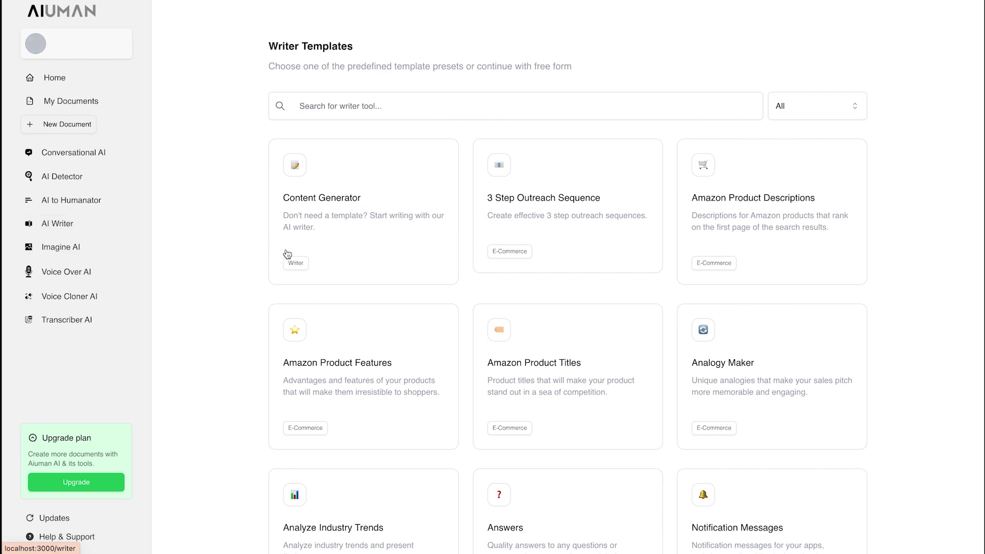
pyautogui.scroll(-6, 618, 258)
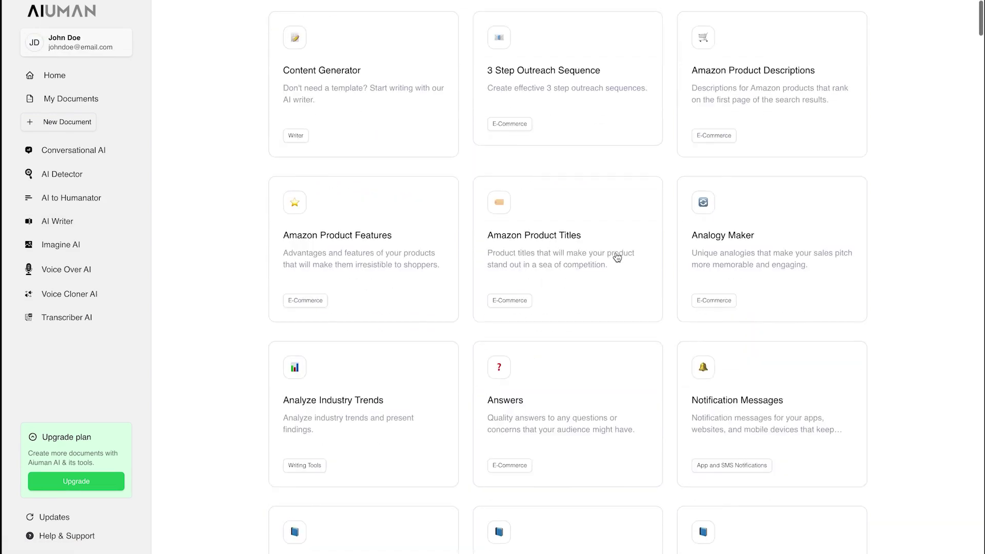
pyautogui.scroll(-4, 673, 281)
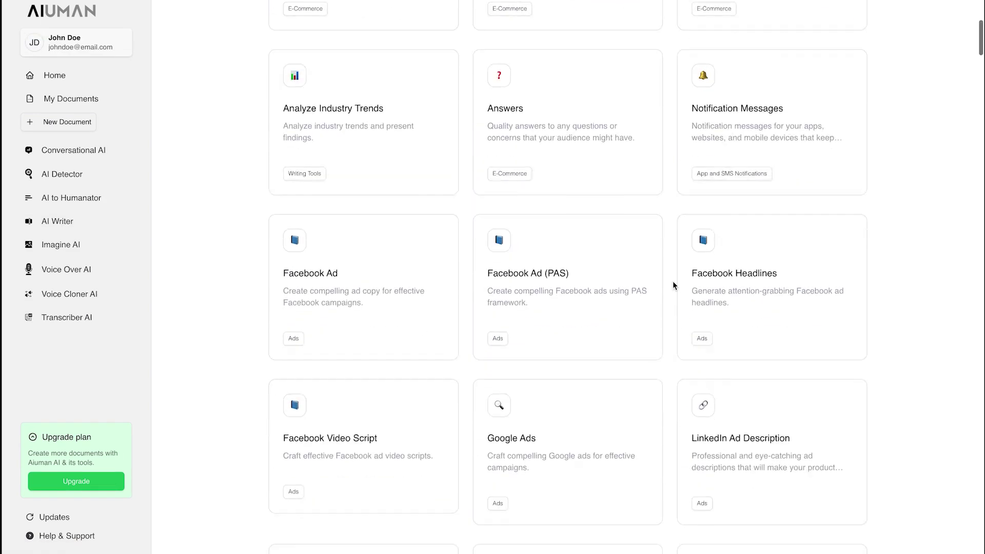
pyautogui.scroll(-2, 651, 325)
pyautogui.scroll(-7, 652, 326)
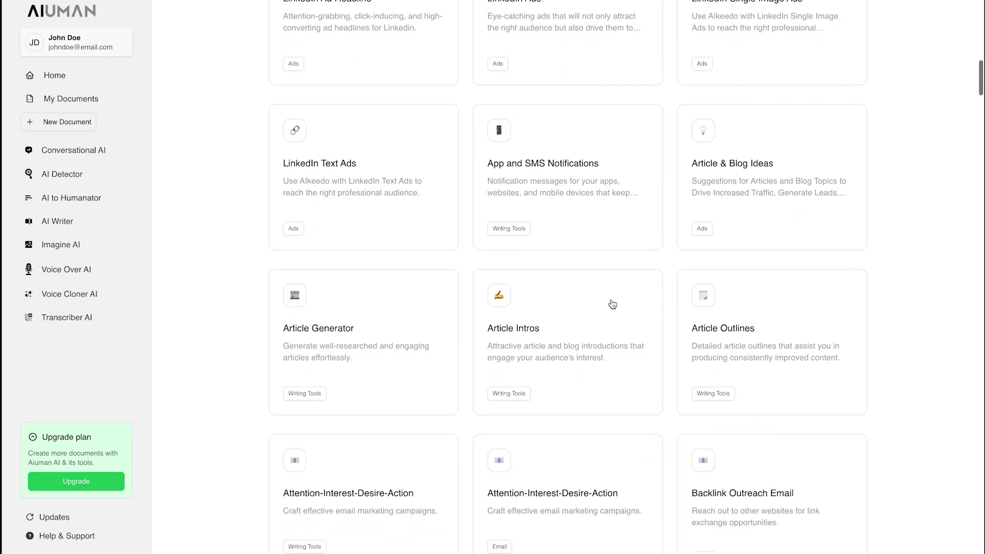
pyautogui.scroll(-2, 611, 303)
pyautogui.scroll(6, 613, 303)
pyautogui.scroll(17, 612, 304)
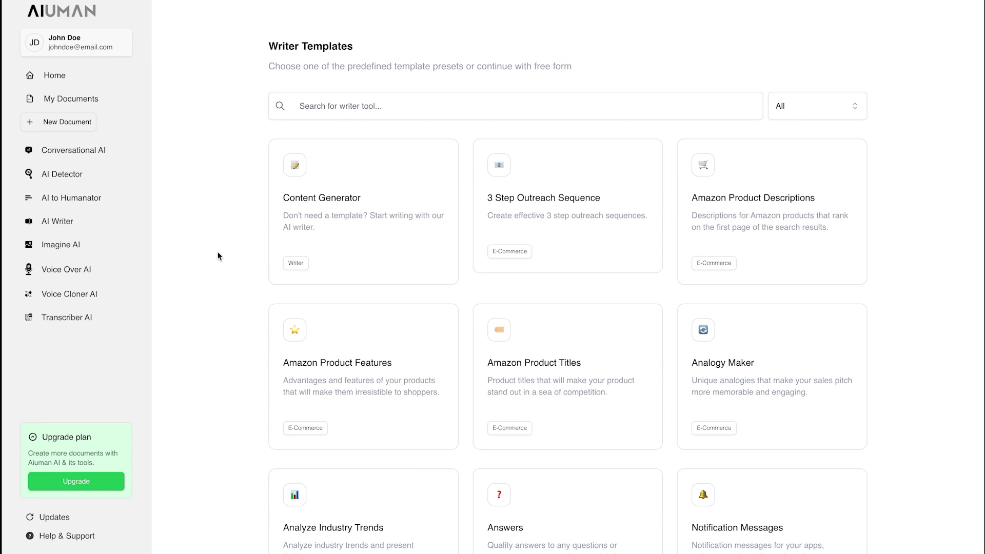
pyautogui.click(322, 203)
# - Use the Humanator AI Writer block to generate a 256-word MacBook M3 Max article
pyautogui.write('/')
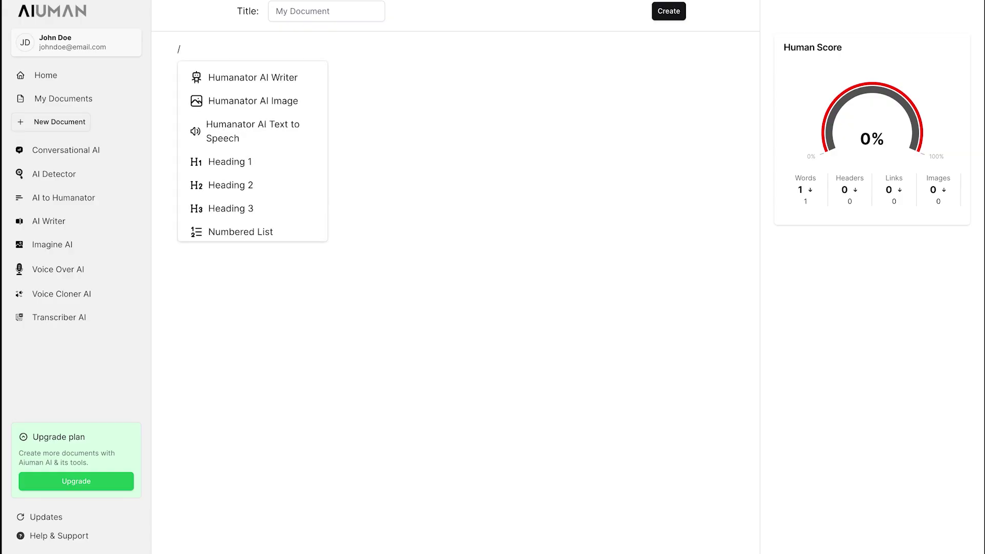
pyautogui.click(275, 77)
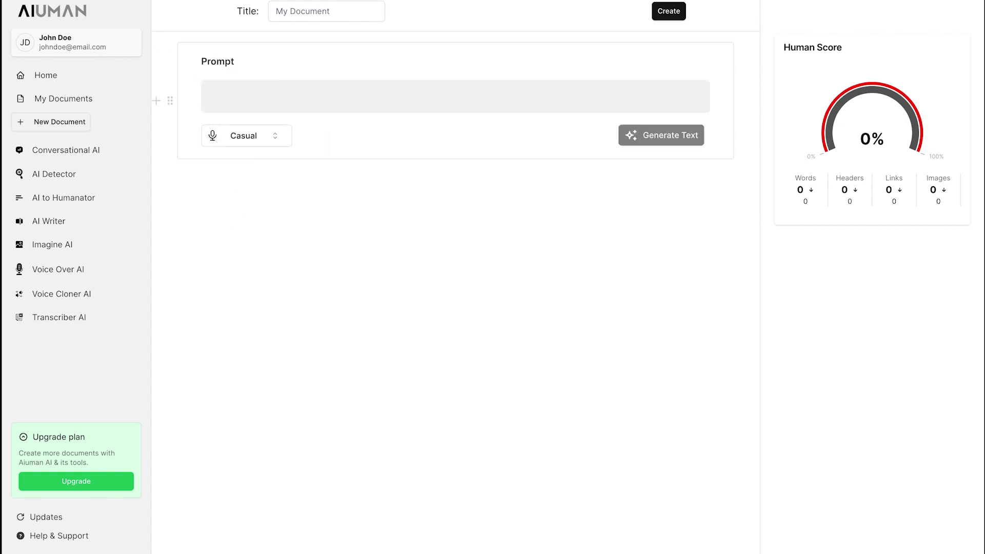
pyautogui.write('explains features of macbook m3 max')
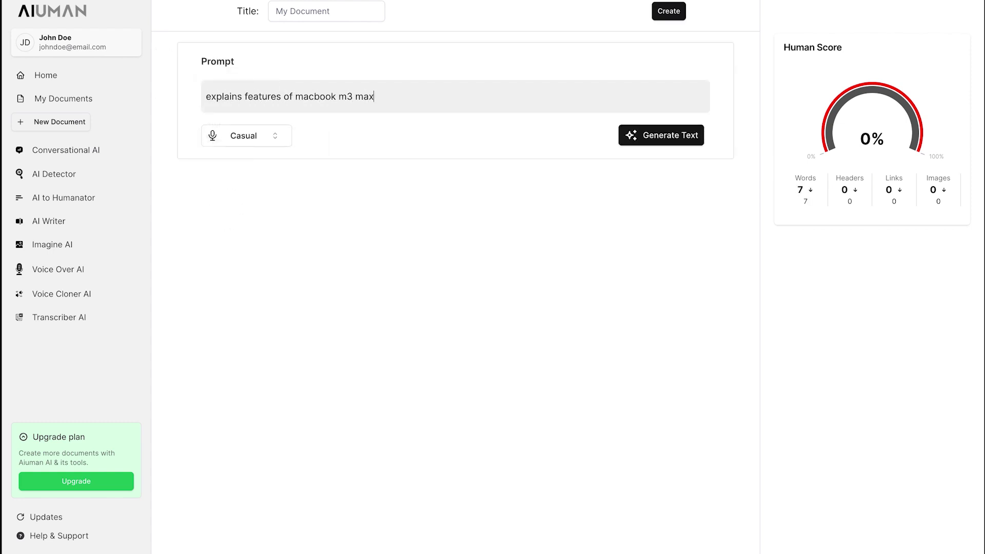
pyautogui.press('Return')
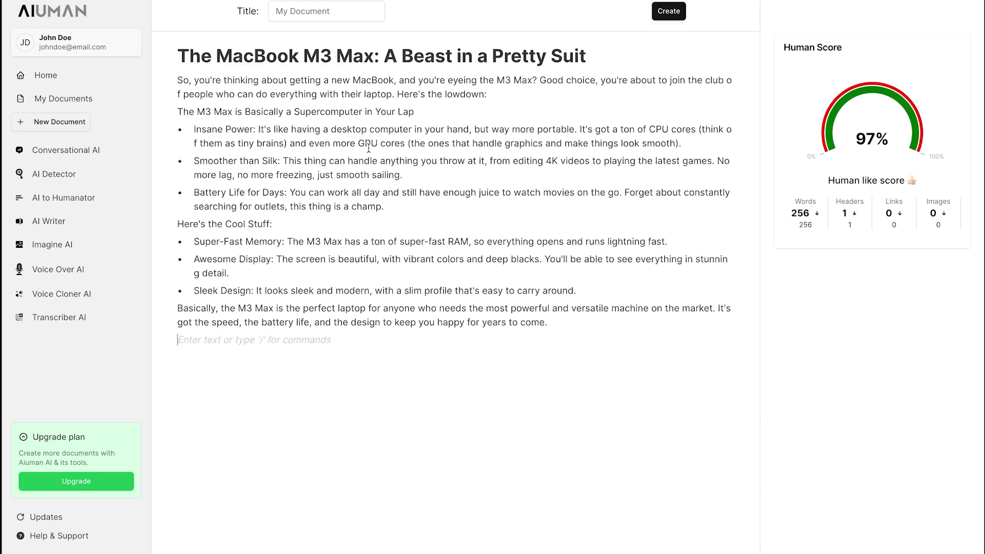
# - Paste the M3 Max article into the AI Humanizer's cleared input and humanize it
pyautogui.moveTo(545, 325); pyautogui.dragTo(178, 51)
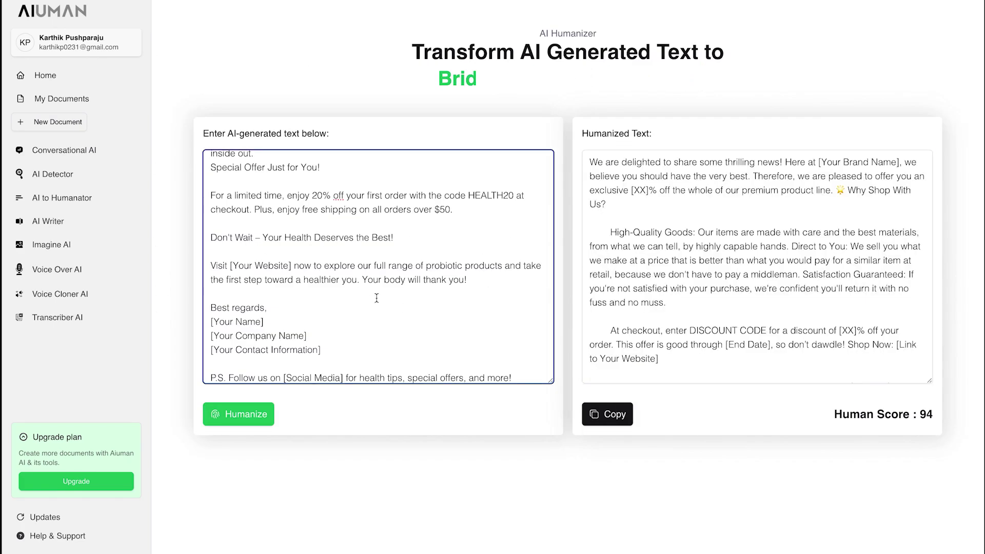
pyautogui.hotkey('ctrl', 'a')
pyautogui.press('BackSpace')
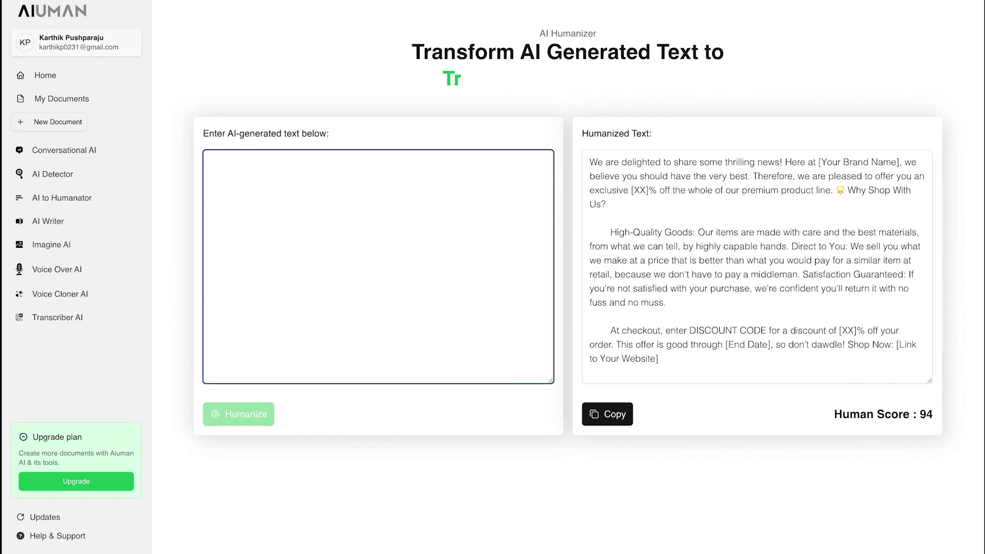
pyautogui.hotkey('ctrl', 'v')
pyautogui.click(239, 414)
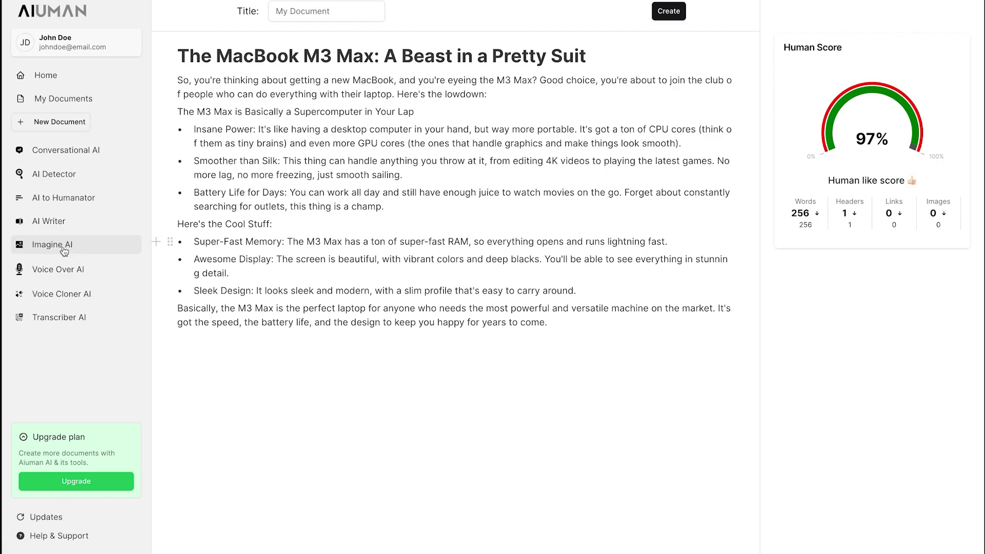
pyautogui.click(52, 246)
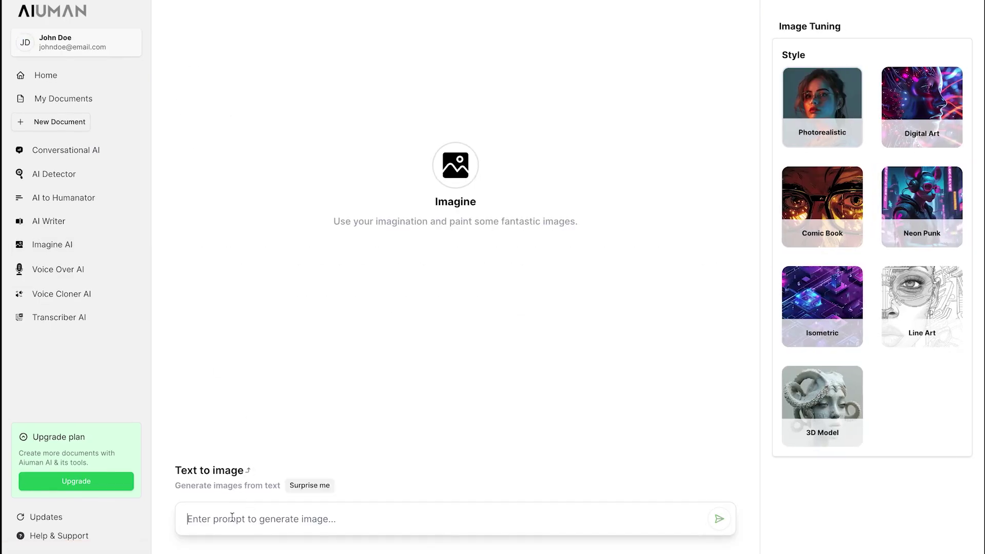
# - Generate an aerial beach image from a prompt in Imagine AI and browse the art styles
pyautogui.write('generat')
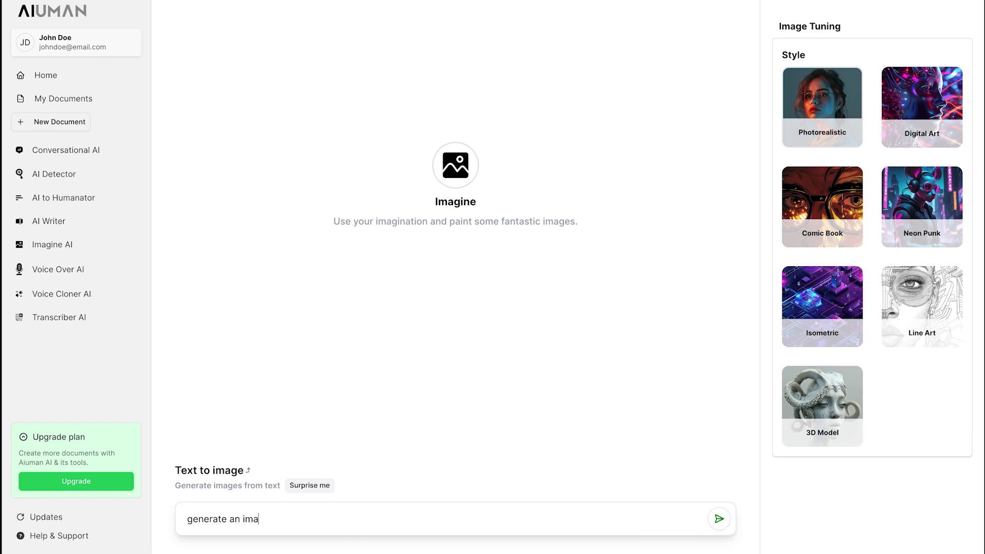
pyautogui.write('ea')
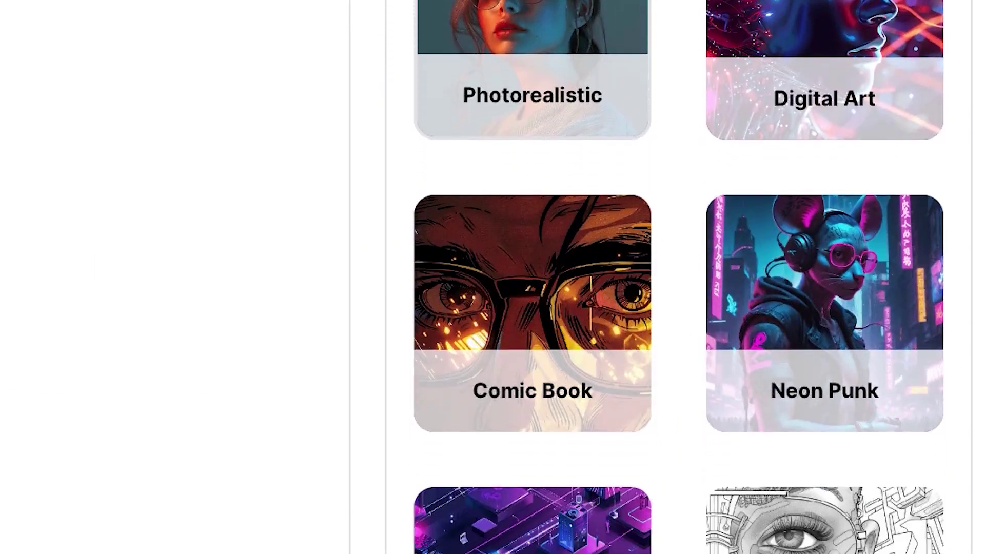
pyautogui.scroll(-5, 401, 552)
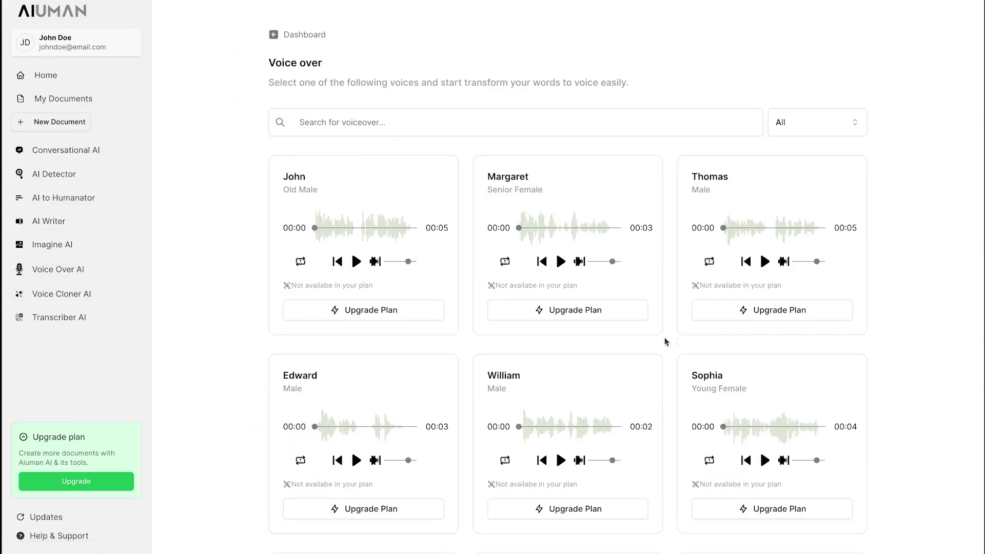
# - Scroll down through all the voice-over voice cards and back up to the top
pyautogui.scroll(-3, 521, 321)
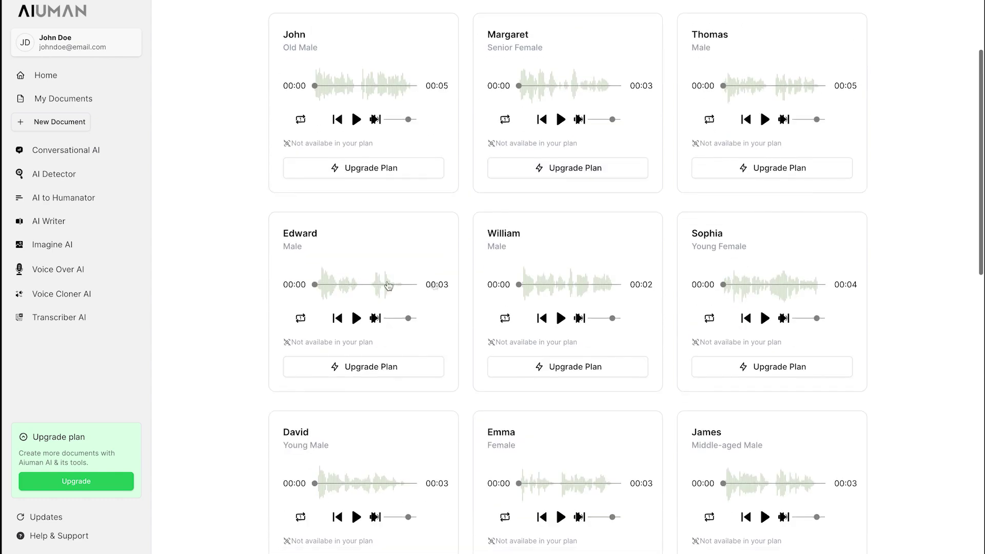
pyautogui.scroll(-3, 661, 318)
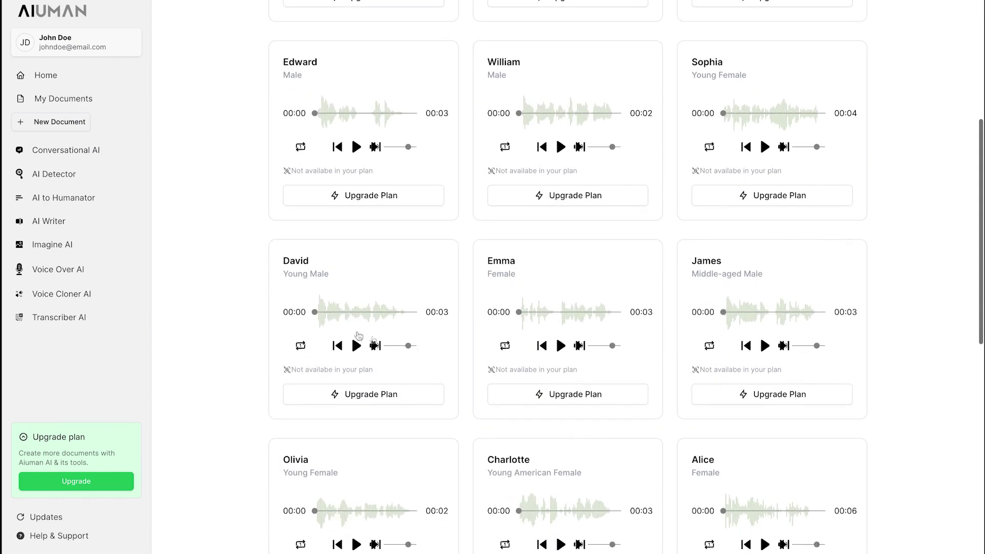
pyautogui.scroll(-6, 682, 356)
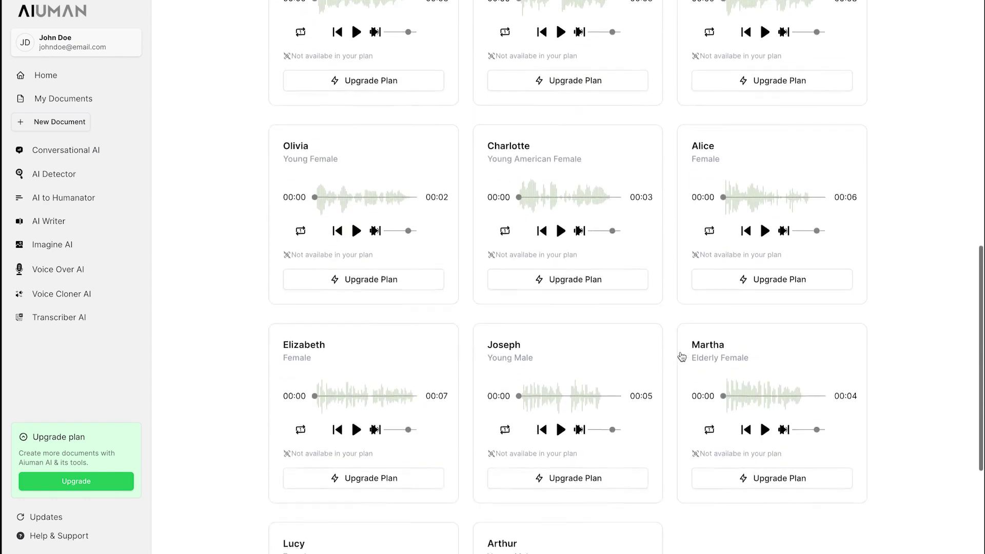
pyautogui.scroll(-2, 686, 385)
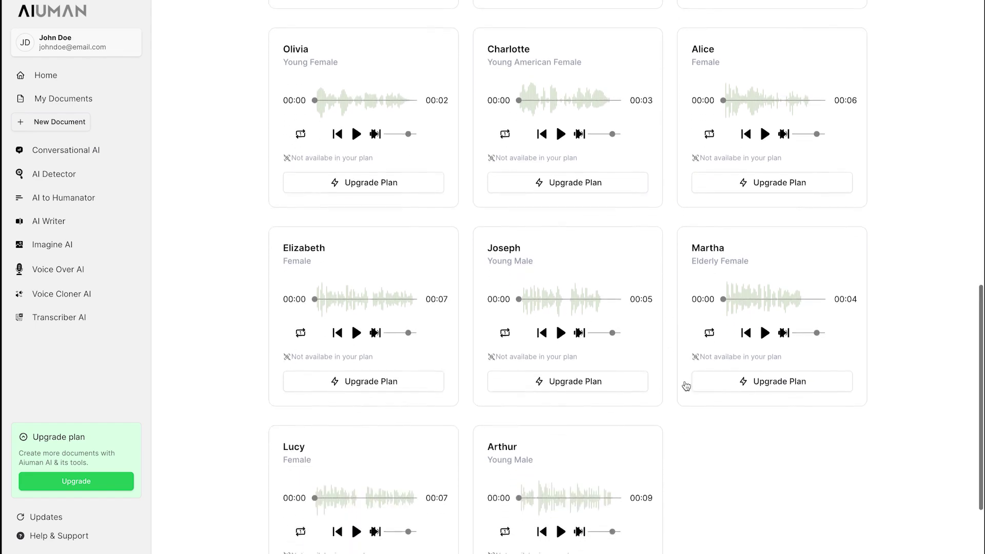
pyautogui.scroll(2, 686, 385)
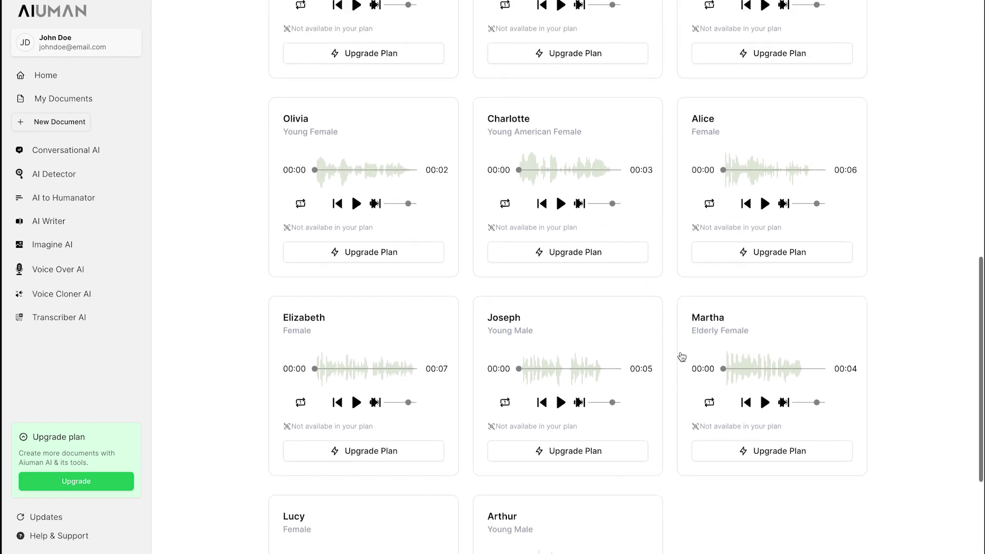
pyautogui.scroll(6, 683, 357)
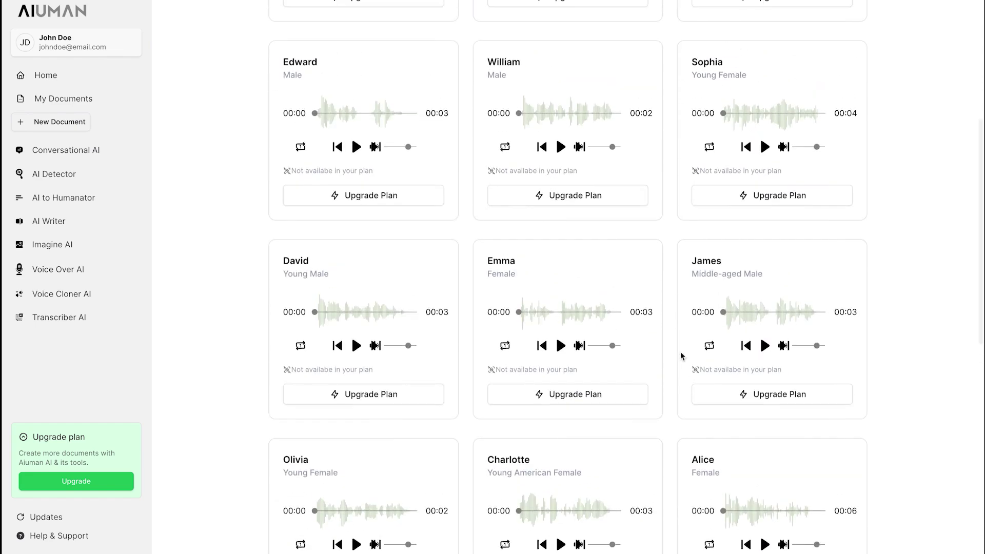
pyautogui.scroll(3, 661, 354)
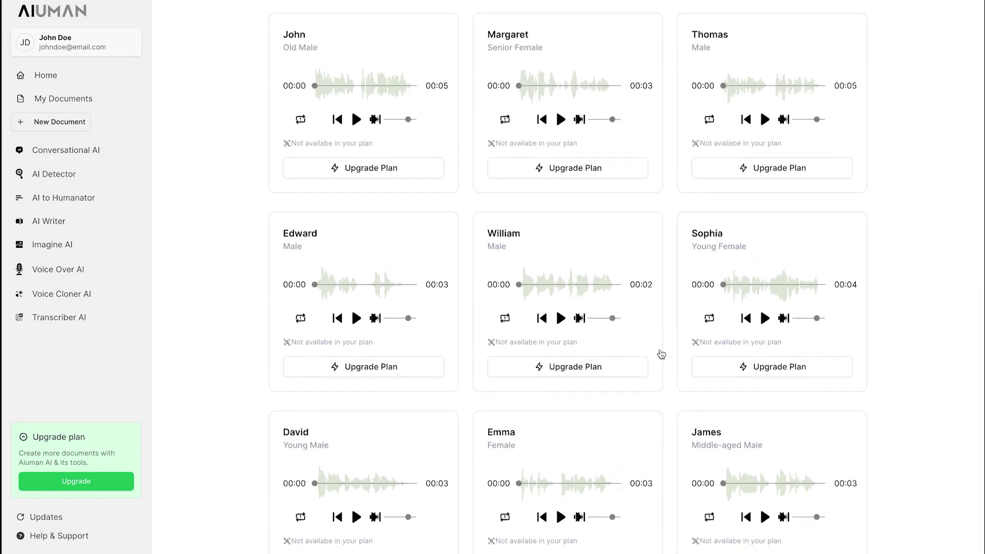
pyautogui.scroll(3, 573, 290)
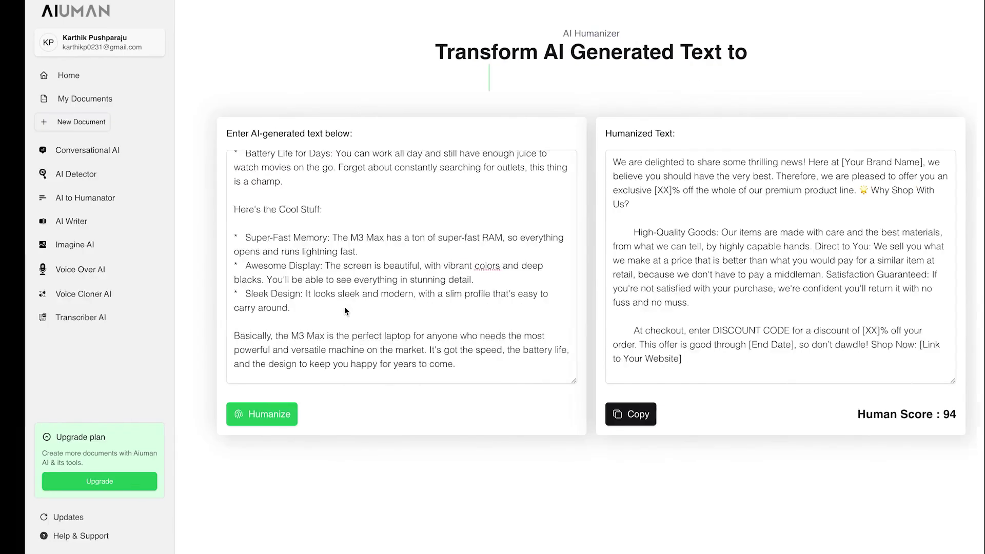
# - Paste the copied 'Good choice…' paragraph as the speech prompt, generate the 12-second clip, and play it
pyautogui.scroll(5, 344, 306)
pyautogui.moveTo(352, 218); pyautogui.dragTo(196, 190)
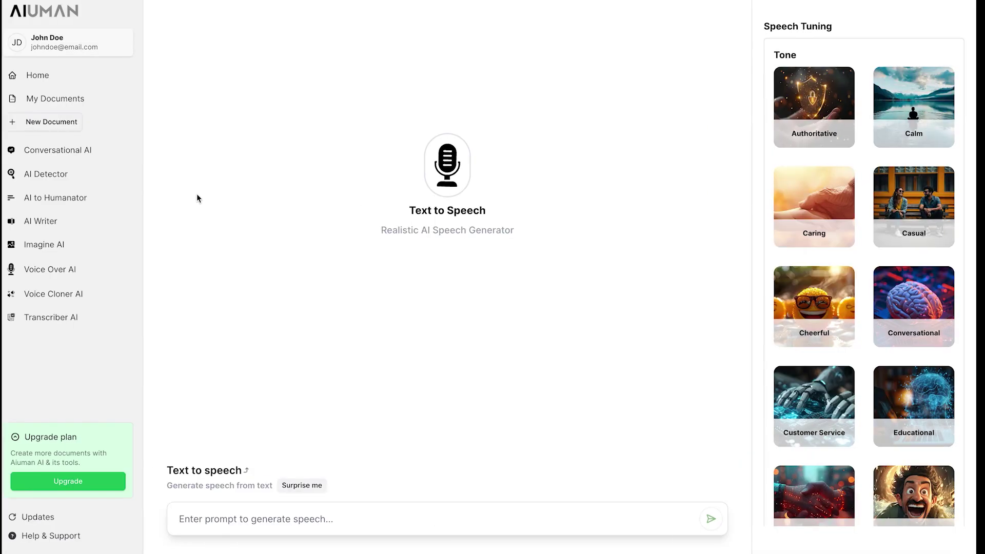
pyautogui.click(192, 520)
pyautogui.hotkey('ctrl', 'v')
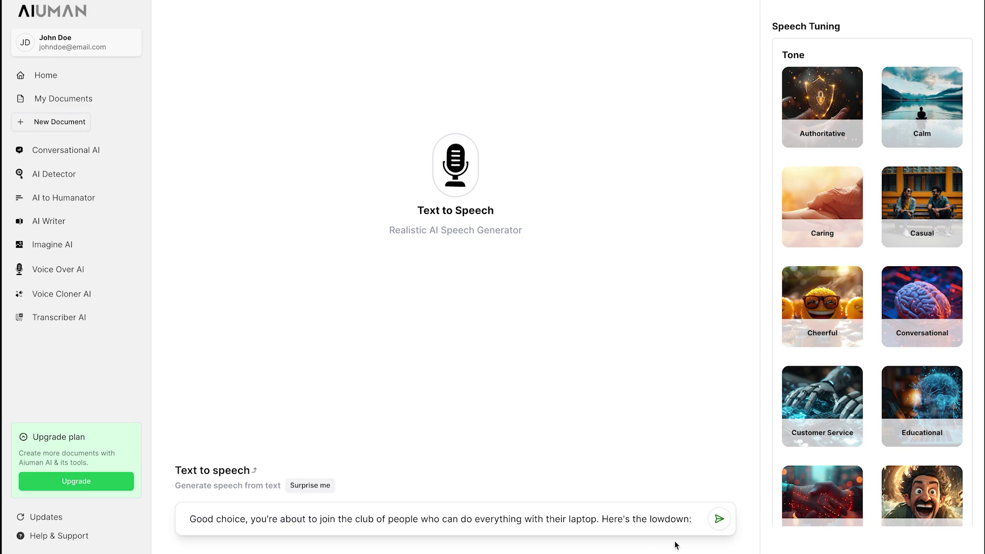
pyautogui.click(719, 519)
pyautogui.click(455, 247)
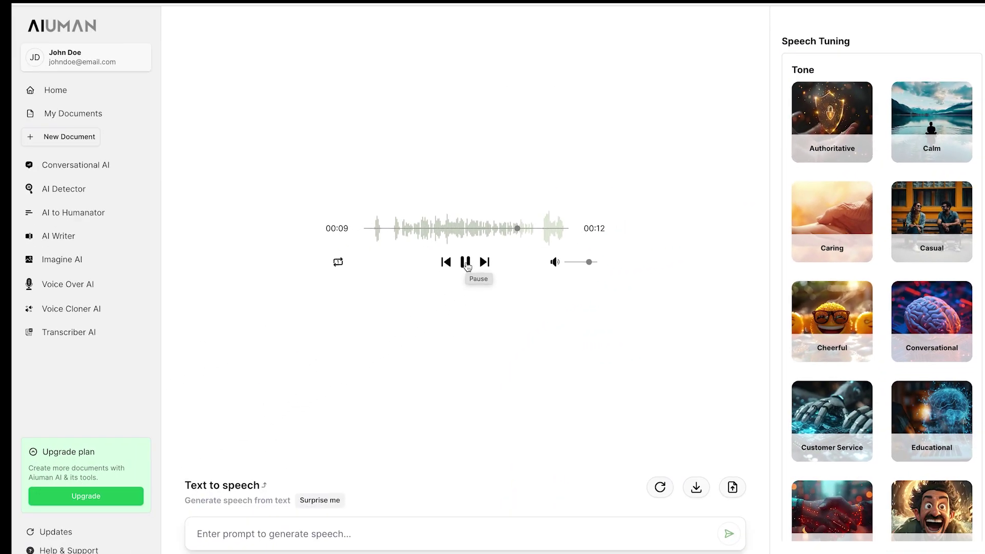
# - Upload the first .wav from Downloads to Voice Cloner AI and play the 7-second cloned clip
pyautogui.click(72, 309)
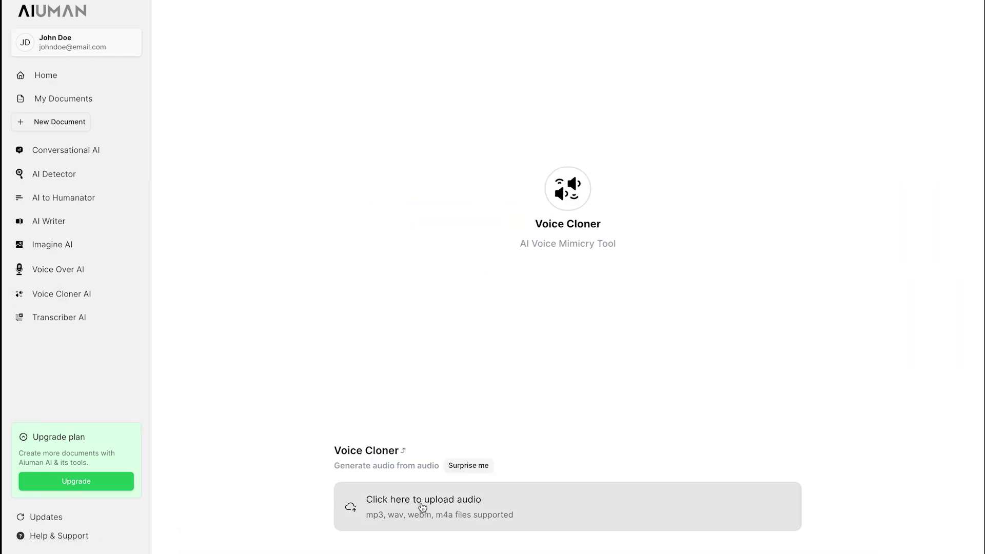
pyautogui.click(423, 508)
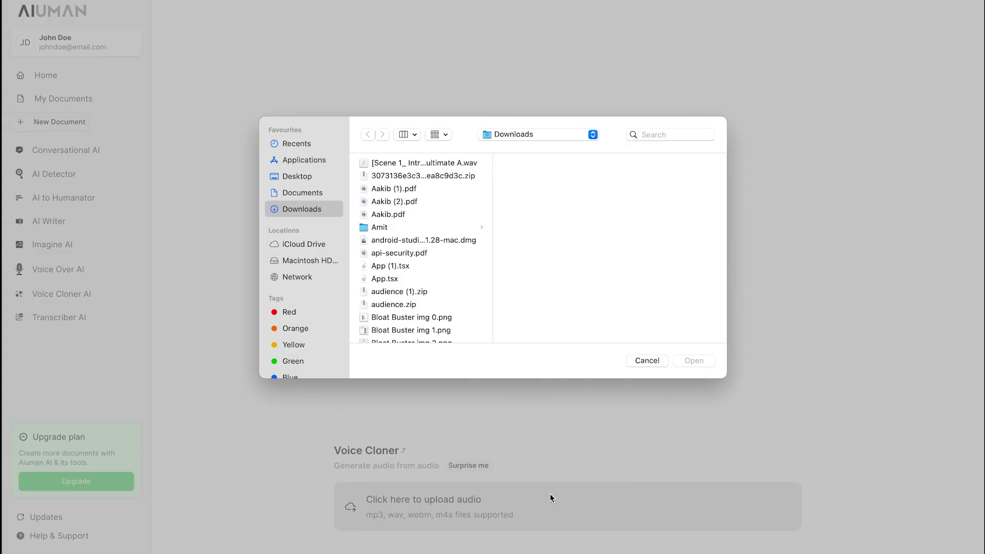
pyautogui.scroll(-2, 430, 238)
pyautogui.scroll(2, 427, 257)
pyautogui.click(411, 163)
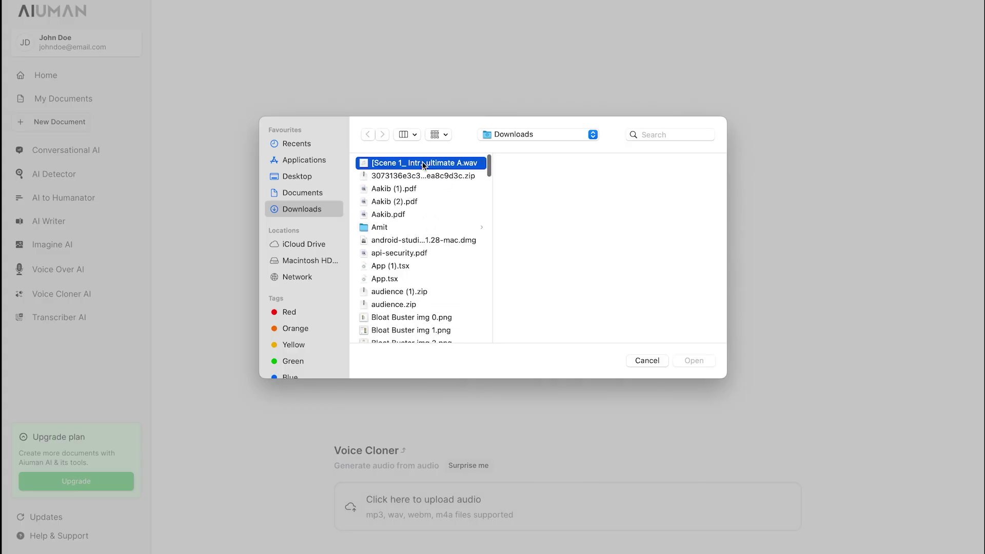
pyautogui.click(695, 361)
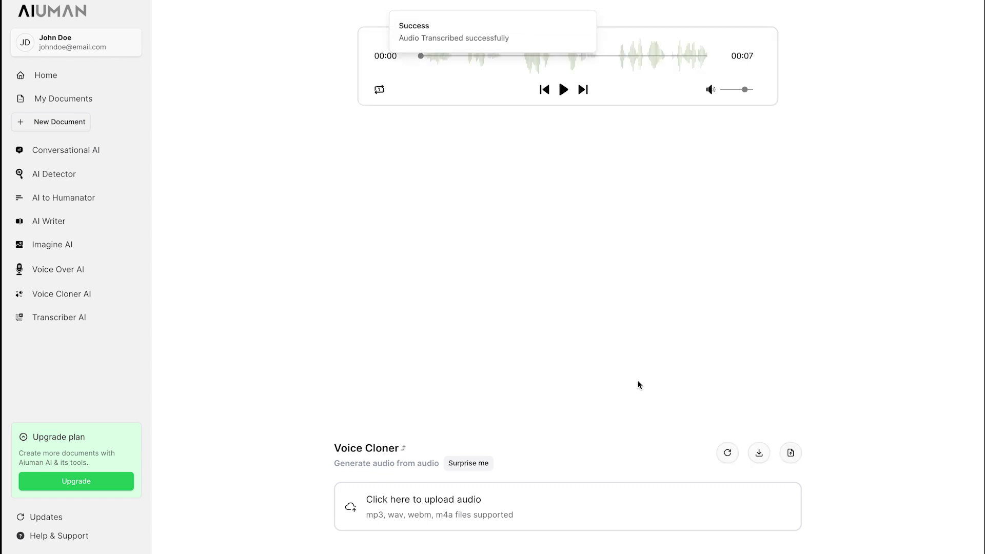
pyautogui.click(563, 90)
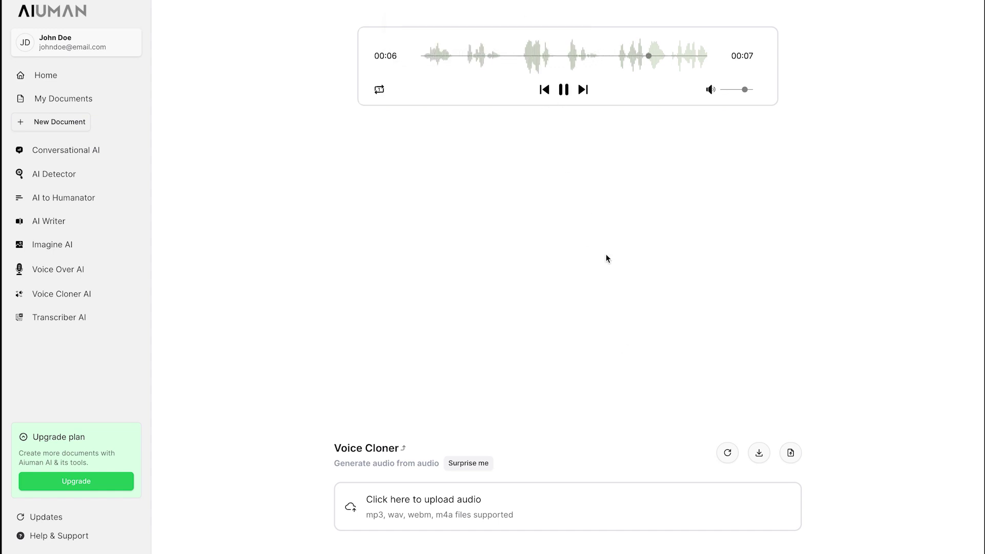
# - Transcribe the first .wav from Downloads with Transcriber AI and replay the recording
pyautogui.click(69, 318)
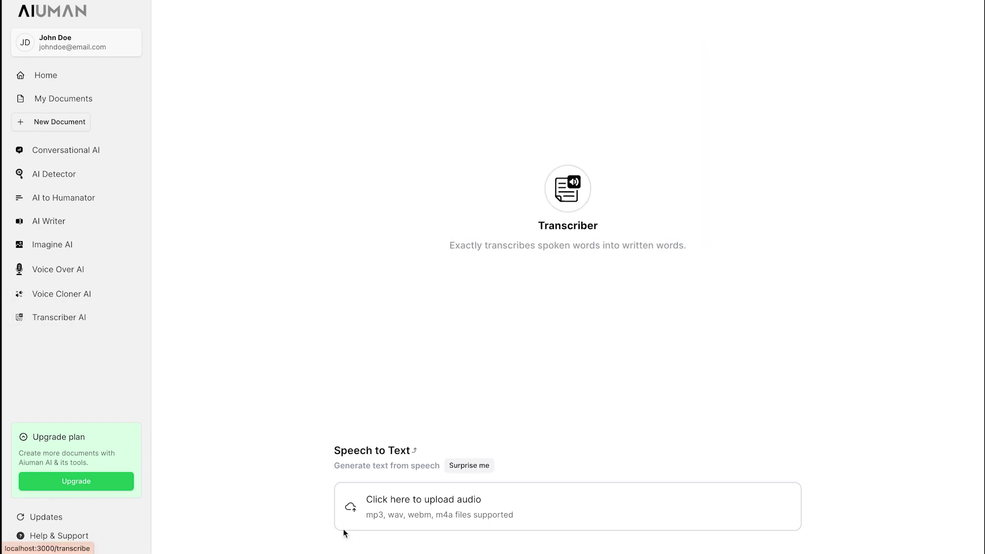
pyautogui.click(428, 507)
pyautogui.click(434, 161)
pyautogui.click(709, 361)
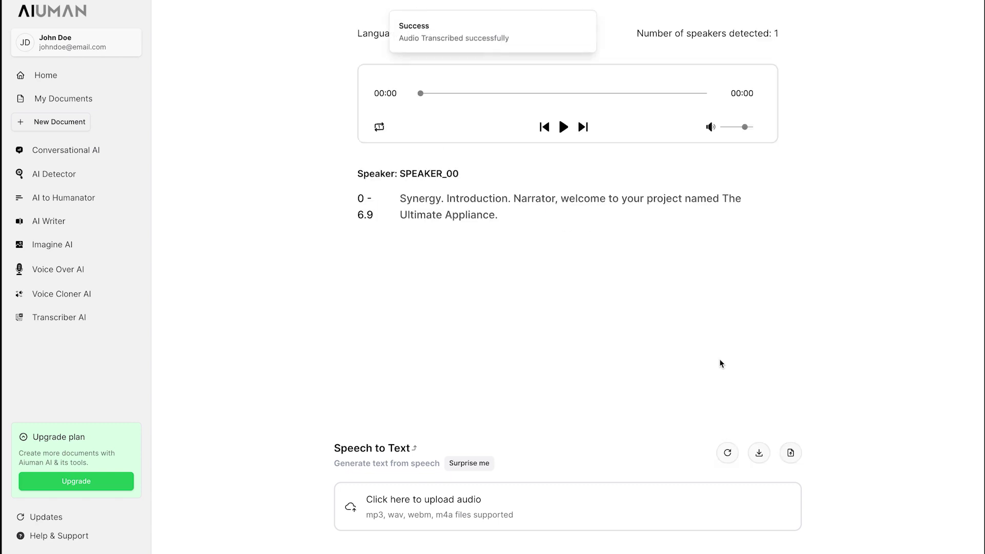
pyautogui.click(563, 127)
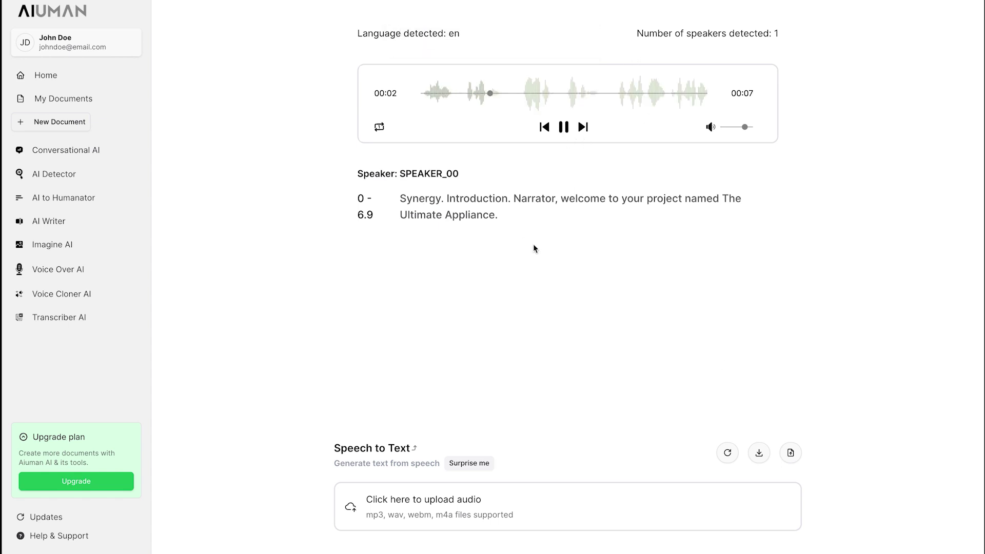
pyautogui.click(65, 151)
# - Send the chat request 'write somthing about marketing', then return to the Home dashboard
pyautogui.click(309, 536)
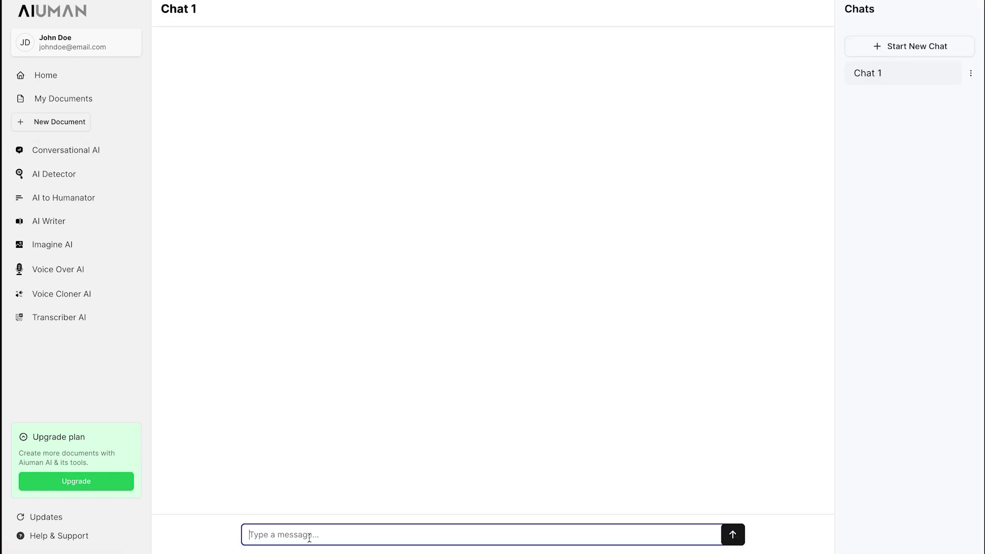
pyautogui.write('write somthing about marketing')
pyautogui.press('Return')
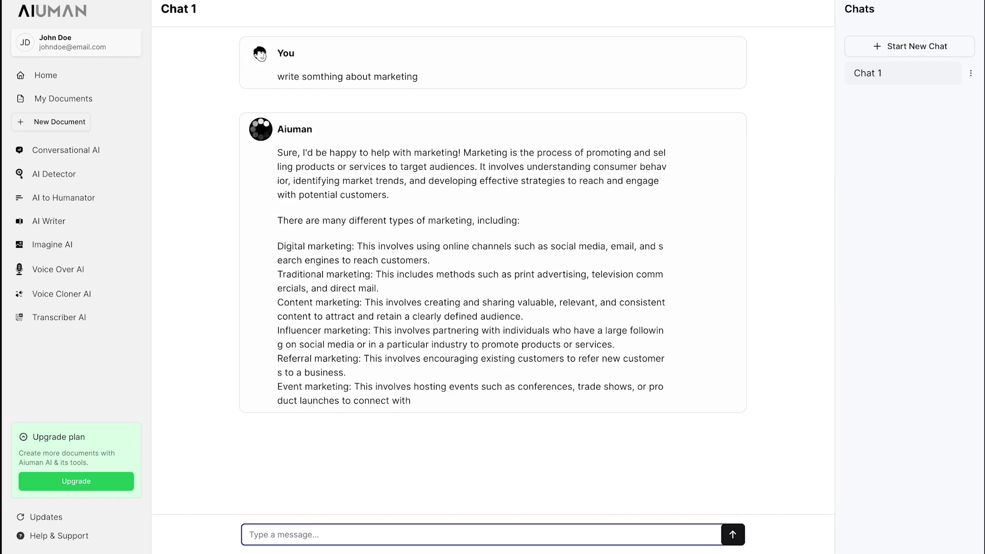
pyautogui.click(46, 75)
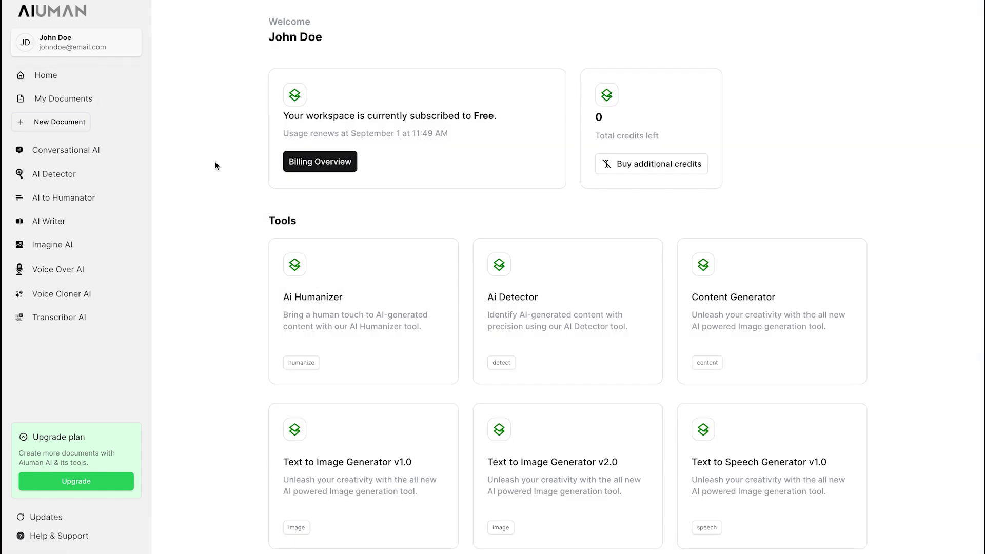
# - Show My Files with its four saved items, then bring up the screenshot toolbar
pyautogui.click(85, 100)
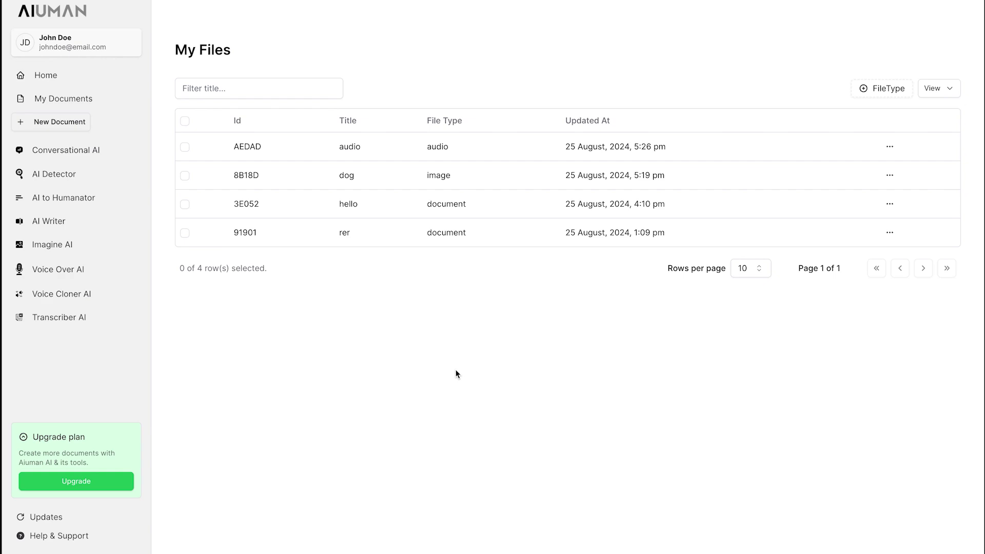
pyautogui.press('super+shift+5')
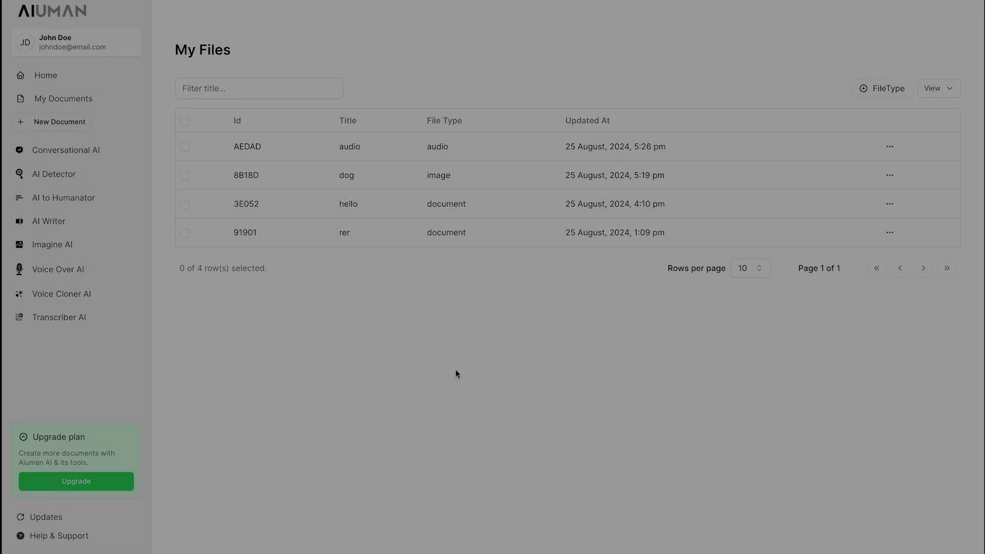